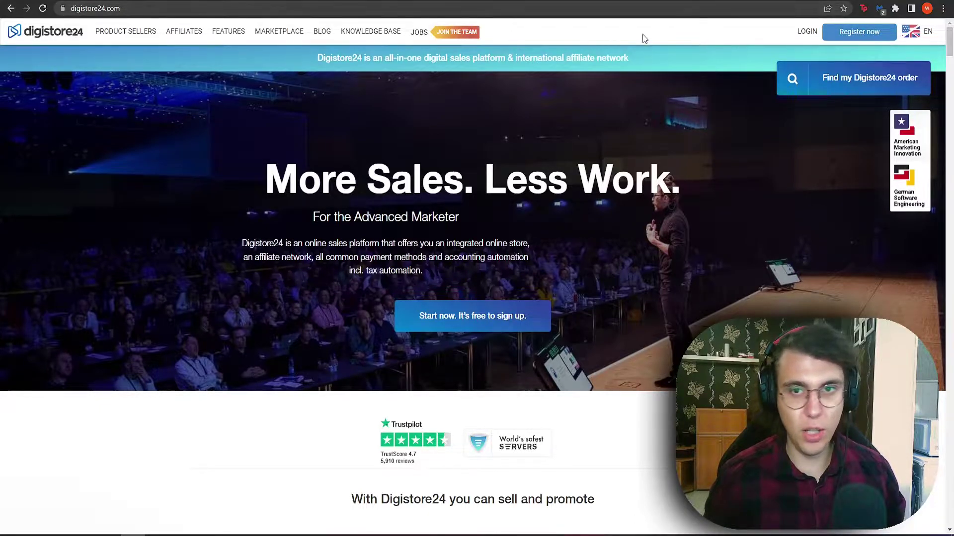
# Open the Digistore24 registration form and select 'affiliate' under Sign up as
pyautogui.click(867, 34)
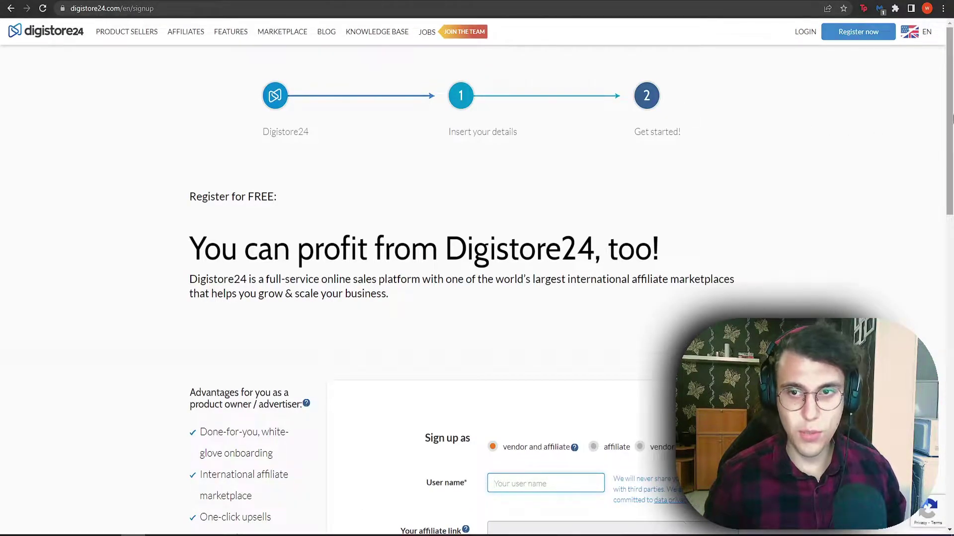
pyautogui.moveTo(950, 117); pyautogui.dragTo(950, 253)
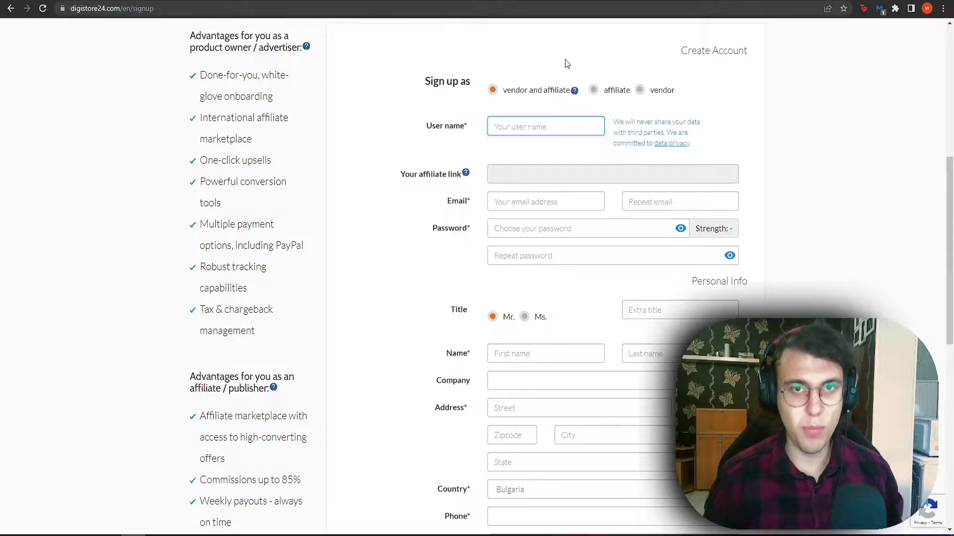
pyautogui.click(626, 90)
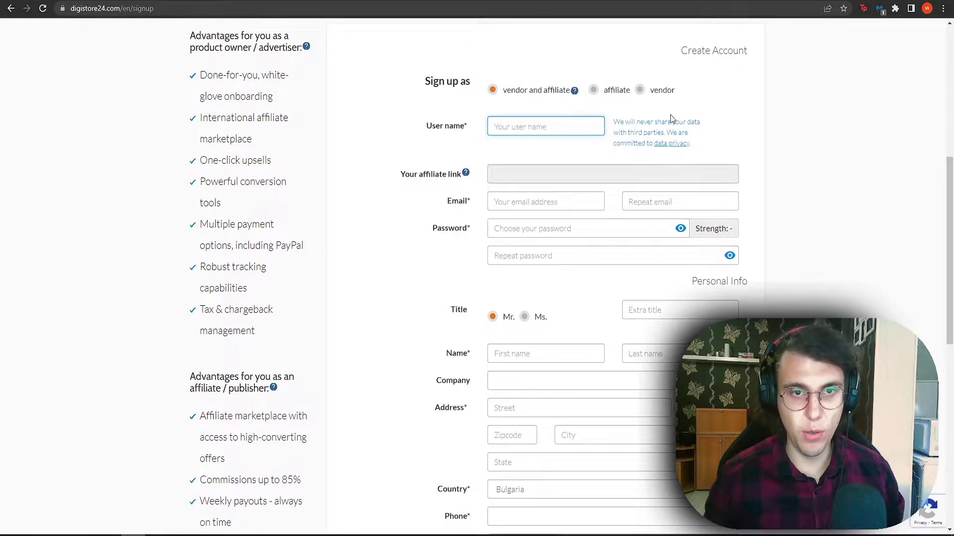
pyautogui.click(617, 90)
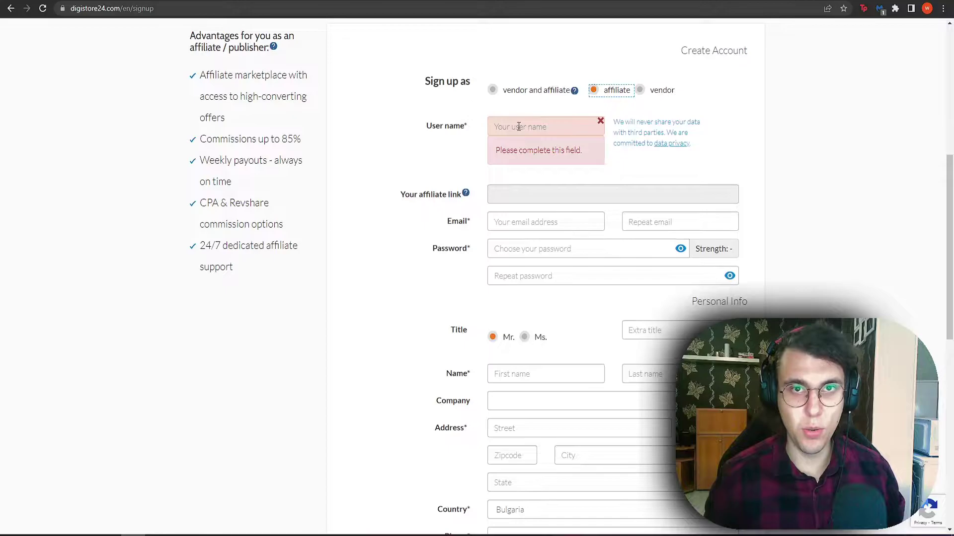
# Enter the chosen user name, e-mail and password fields, then start the first and last name
pyautogui.click(519, 127)
pyautogui.write('N')
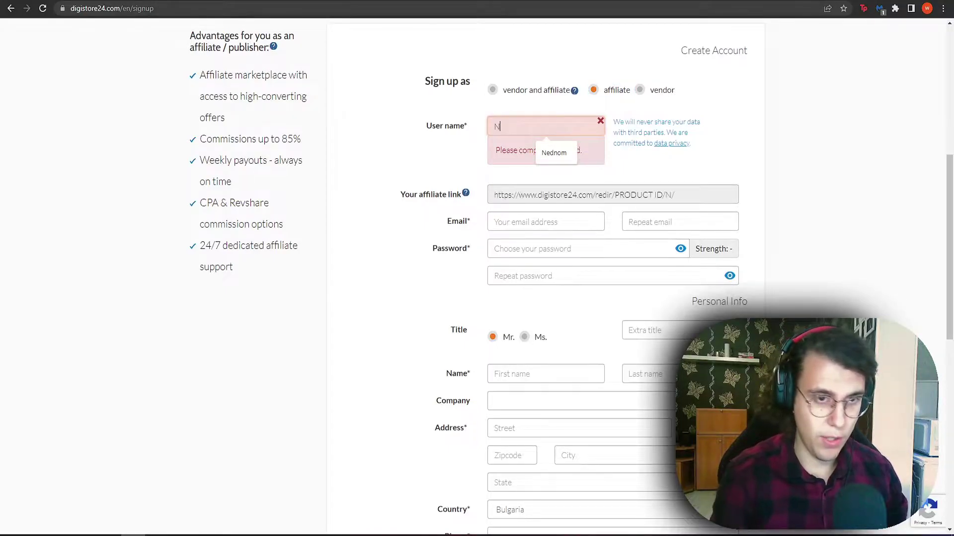
pyautogui.write('ednom')
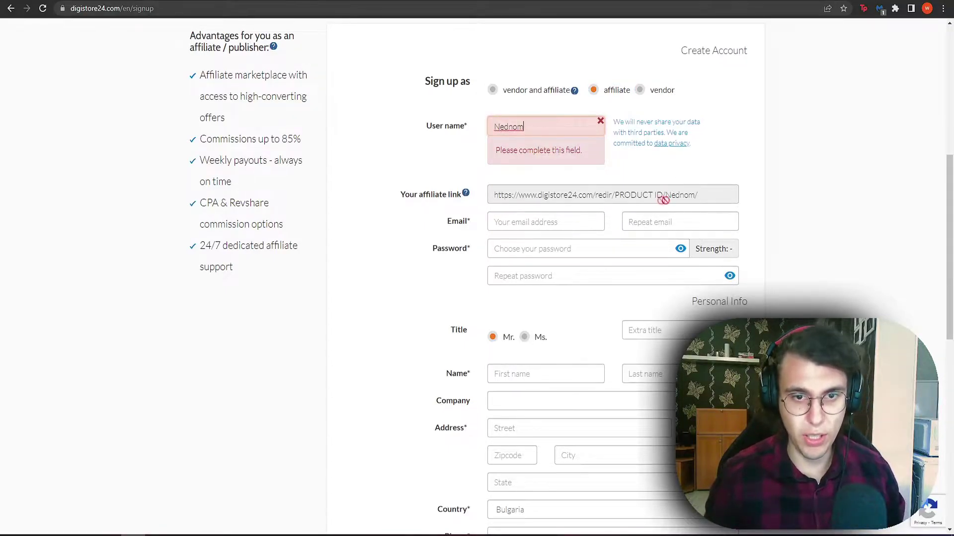
pyautogui.click(741, 156)
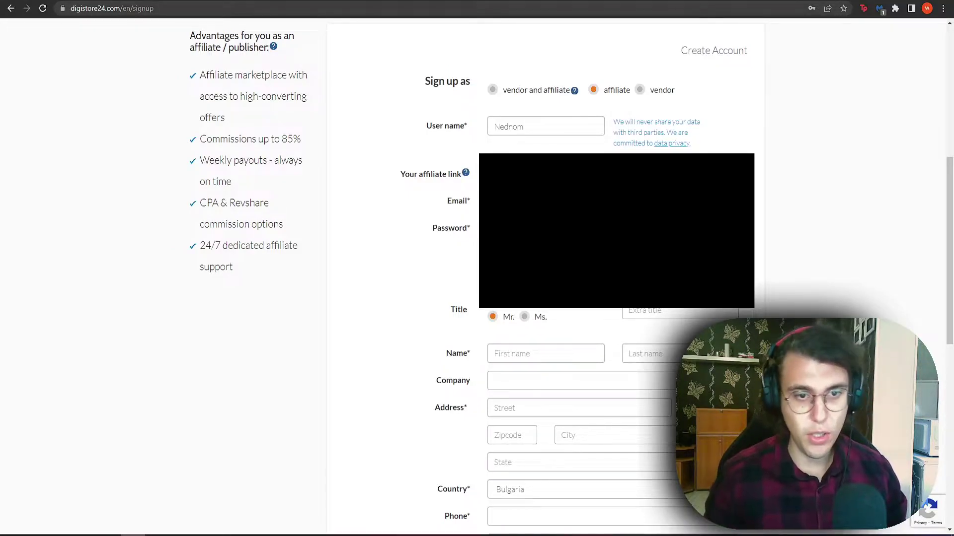
pyautogui.click(550, 322)
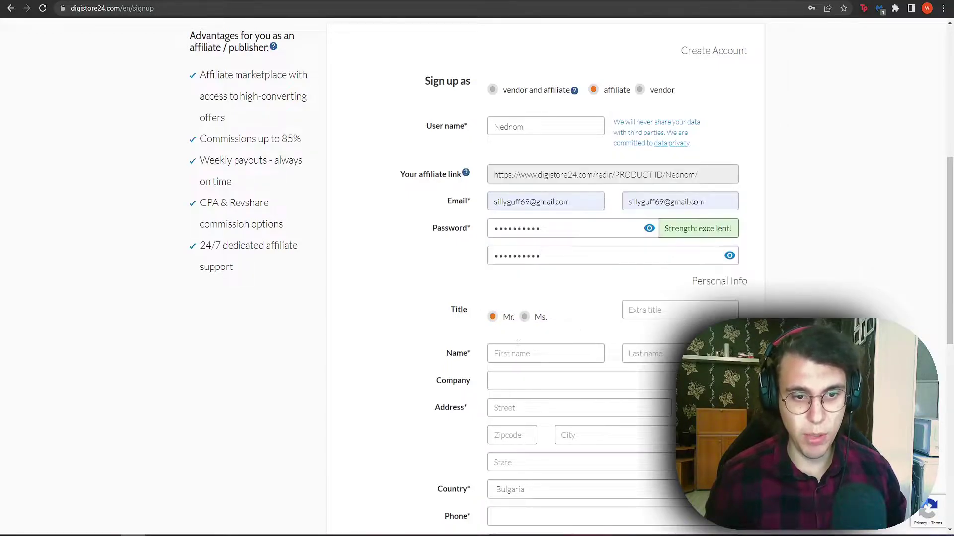
pyautogui.click(518, 347)
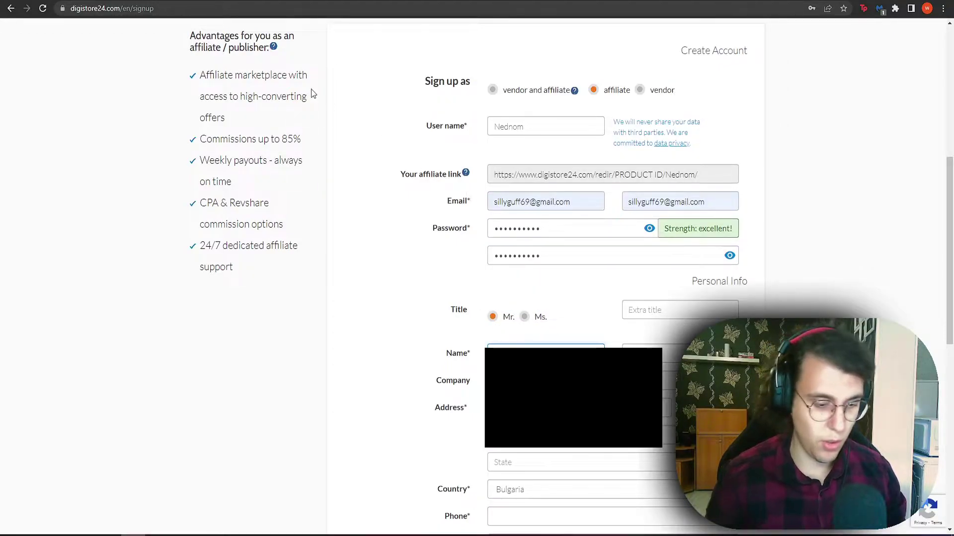
pyautogui.press('Tab')
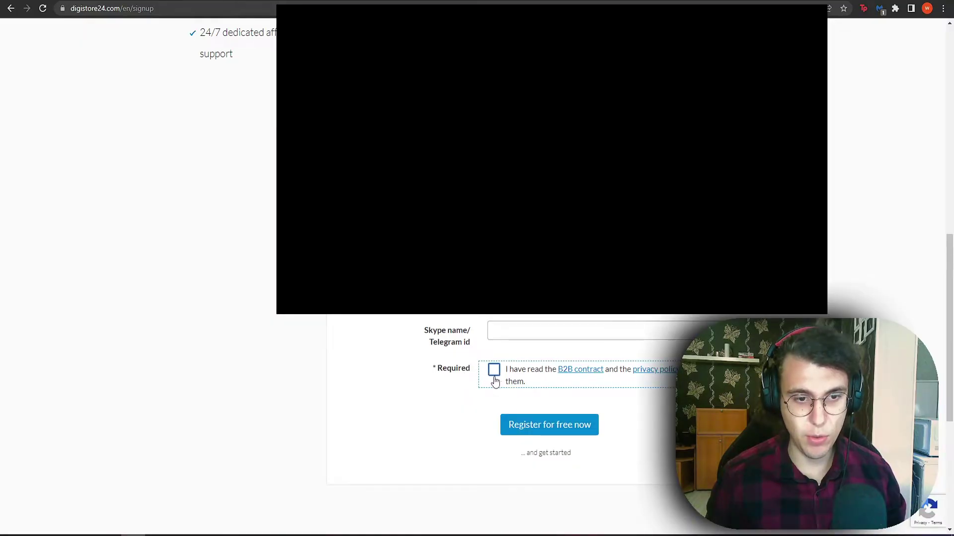
# Accept the B2B contract and privacy policy and submit the free registration
pyautogui.click(497, 377)
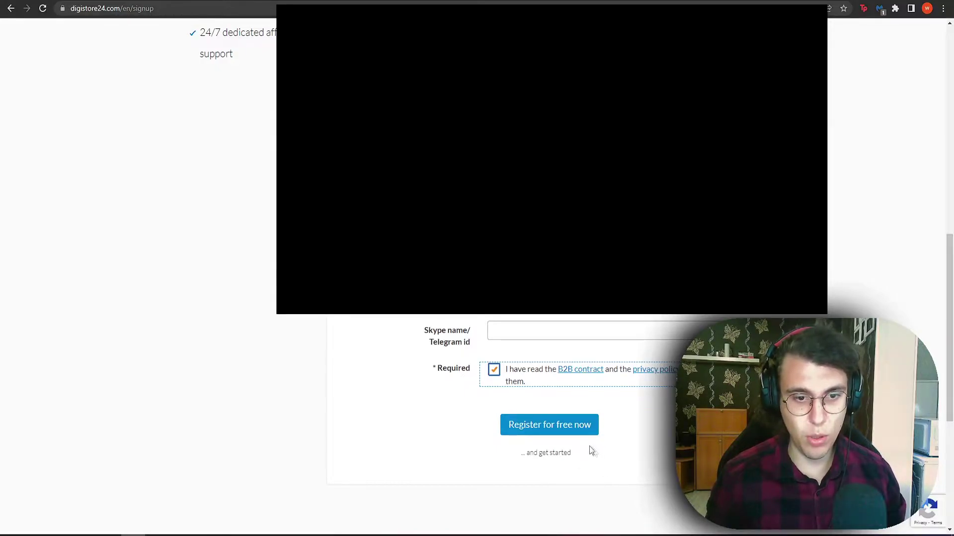
pyautogui.click(551, 436)
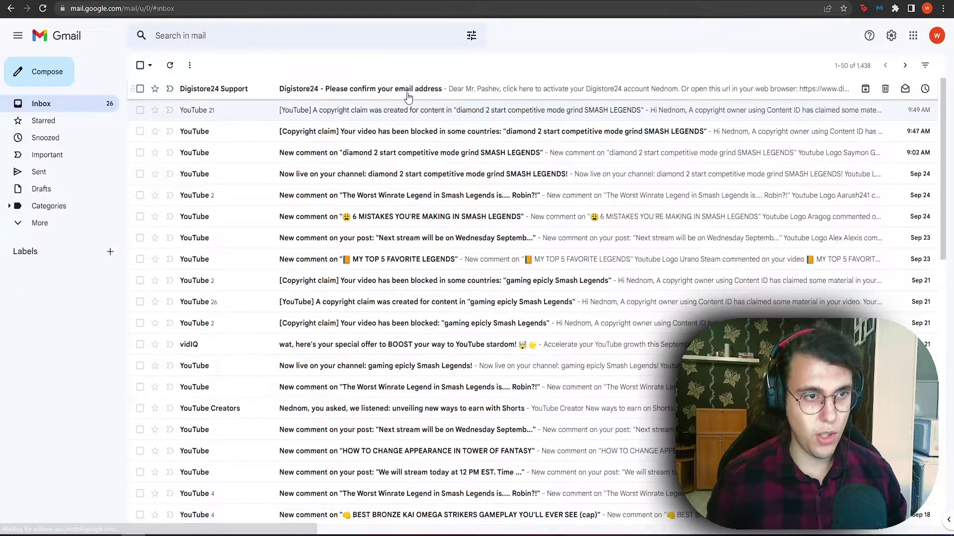
# Open the 'Please confirm your email address' message and follow its confirm_email link
pyautogui.click(256, 95)
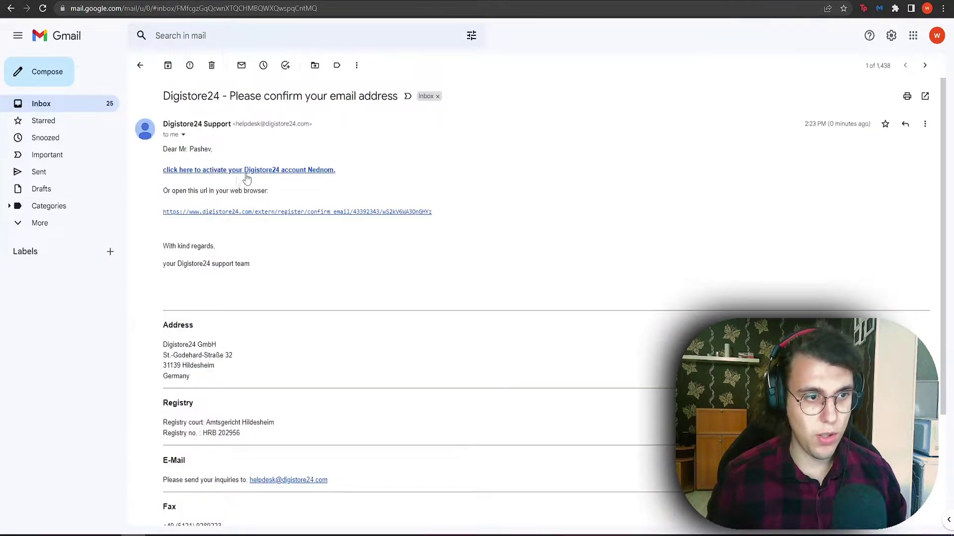
pyautogui.click(282, 214)
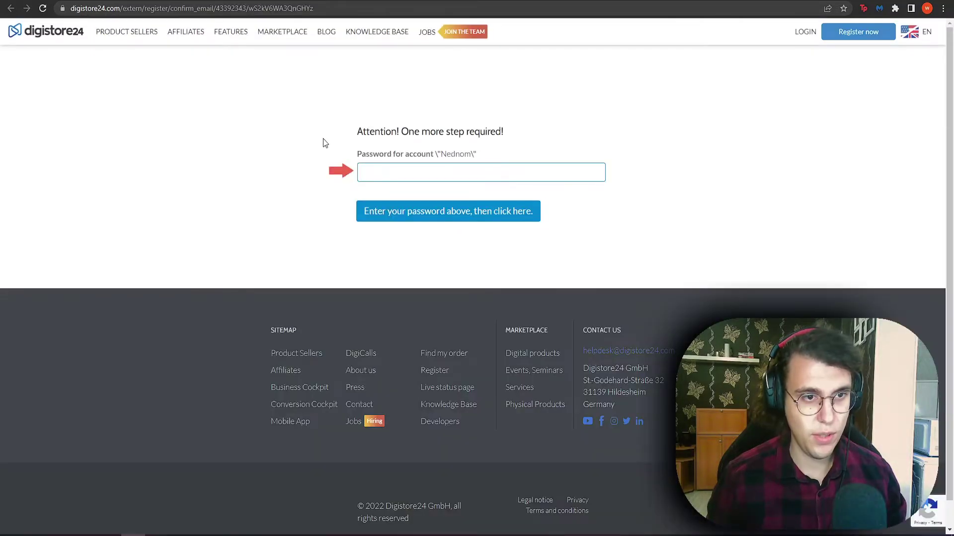
# Enter the account password on the confirmation page to confirm the email and log in
pyautogui.moveTo(380, 132); pyautogui.dragTo(503, 135)
pyautogui.click(387, 136)
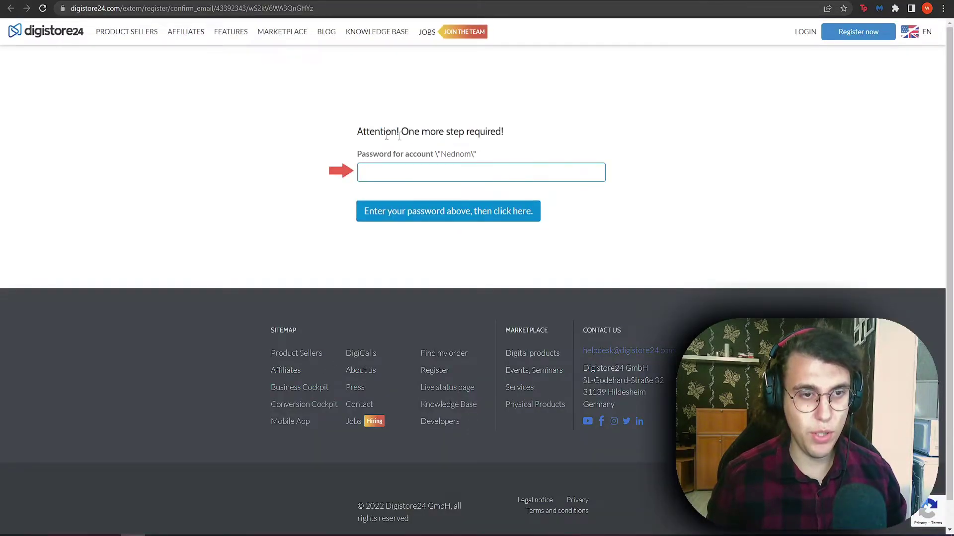
pyautogui.click(384, 166)
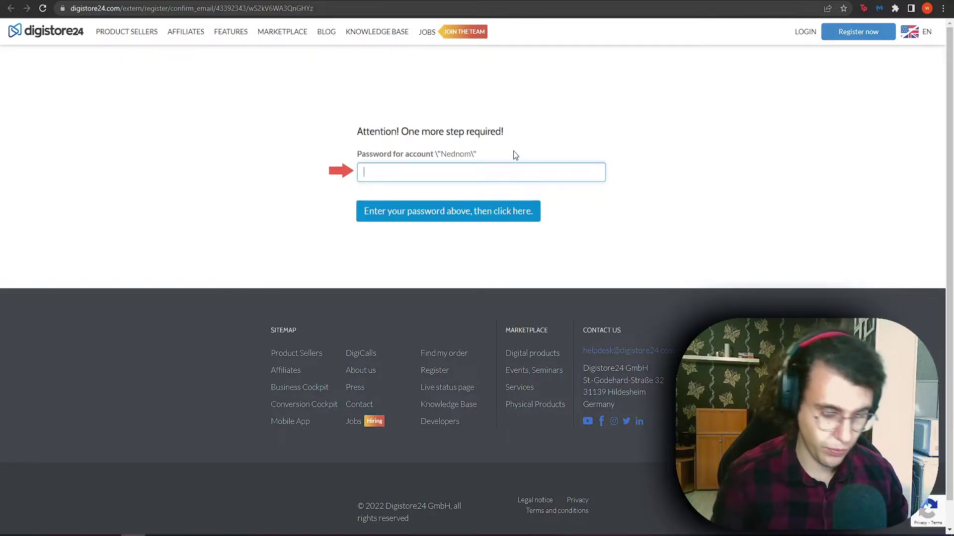
pyautogui.write('••••••••••')
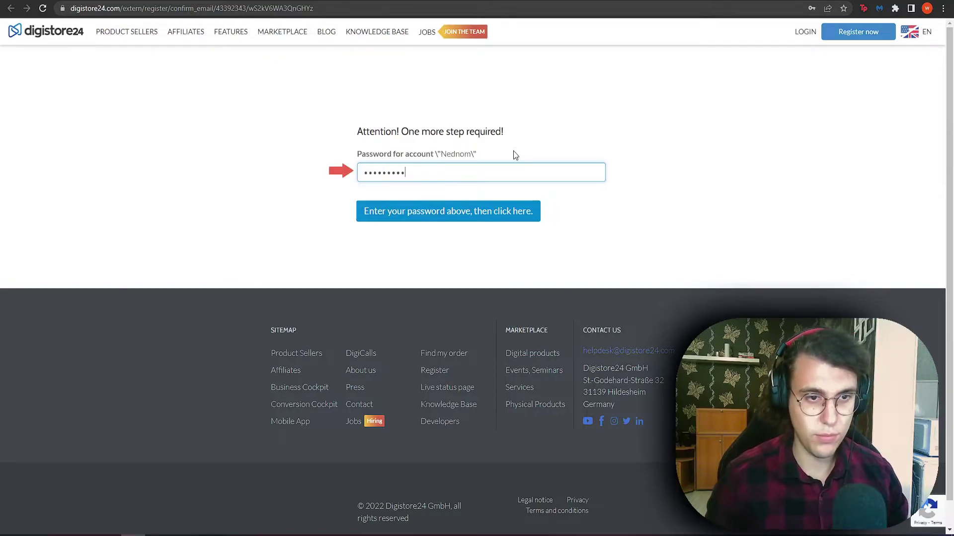
pyautogui.click(518, 212)
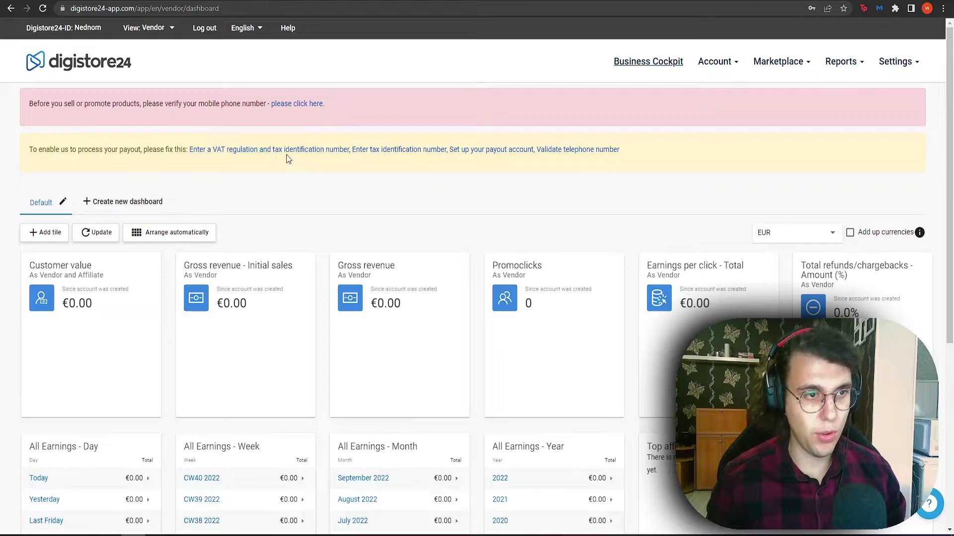
# Go to mobile phone verification and request a verification code for the mobile number
pyautogui.moveTo(22, 106); pyautogui.dragTo(112, 107)
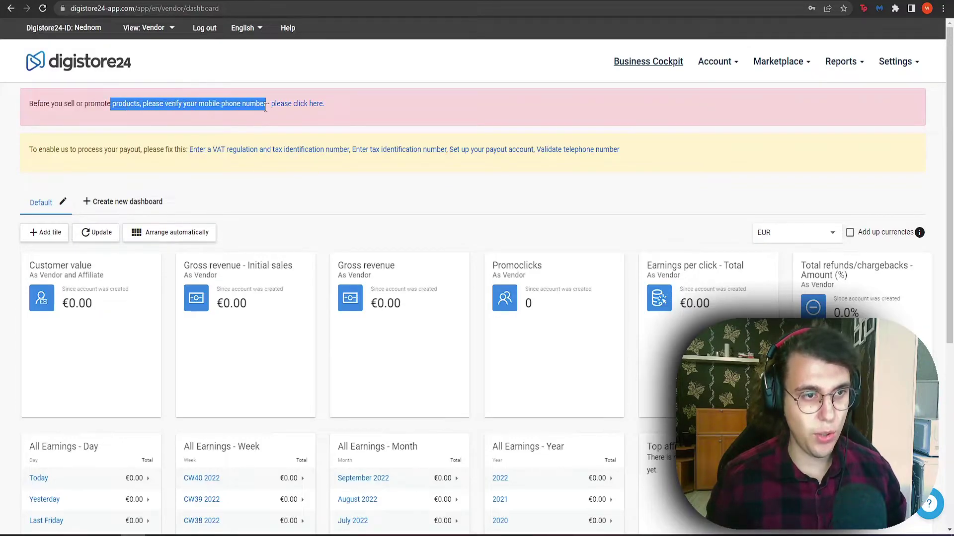
pyautogui.click(266, 108)
pyautogui.click(296, 104)
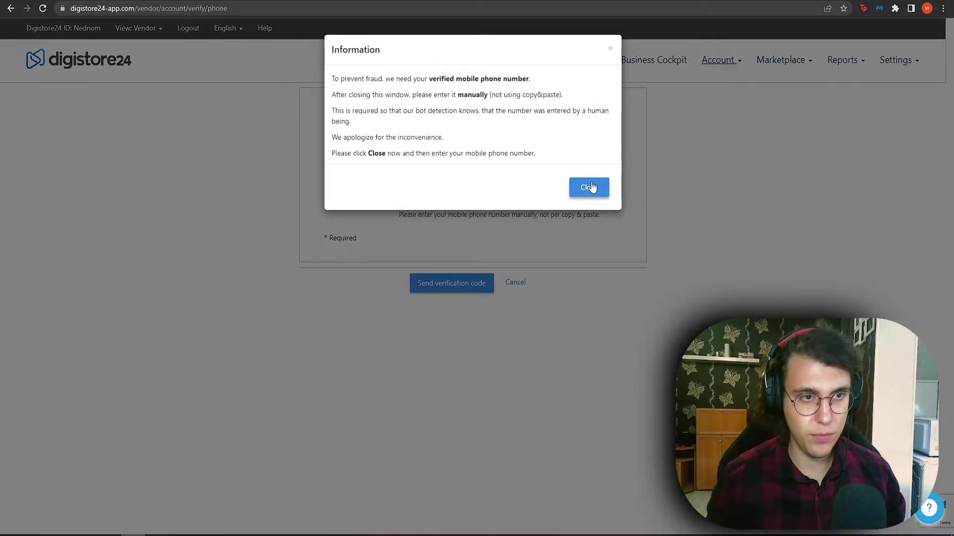
pyautogui.click(588, 188)
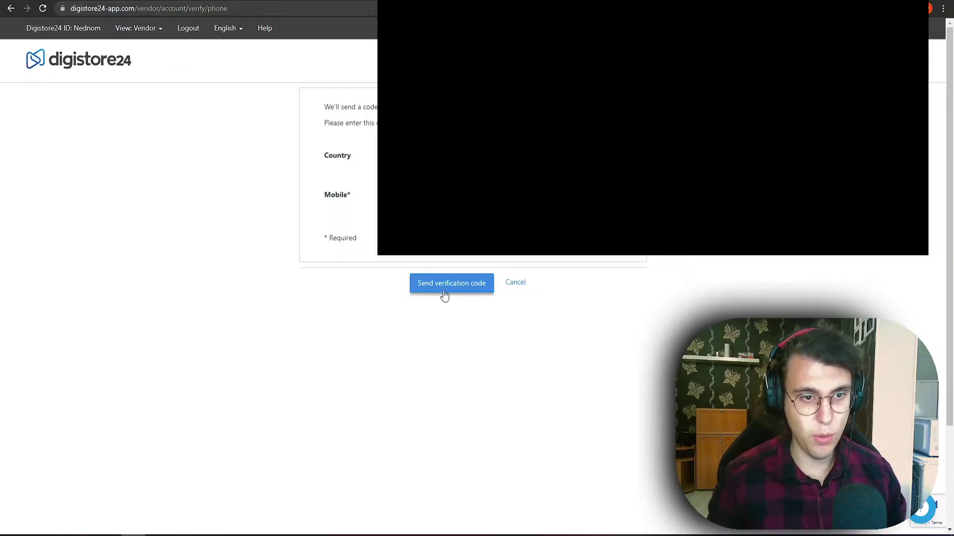
pyautogui.click(445, 294)
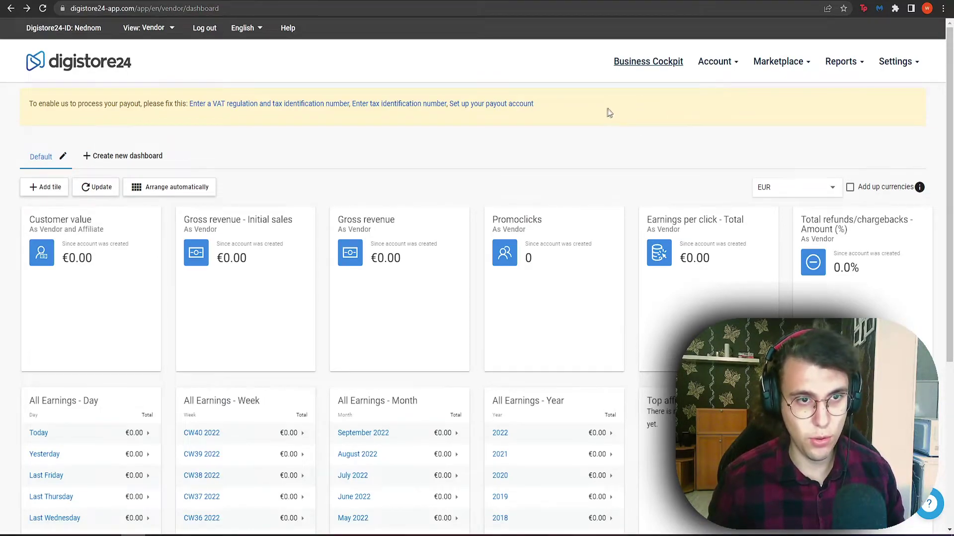
# Open the payout account form and enter the current account password
pyautogui.click(502, 105)
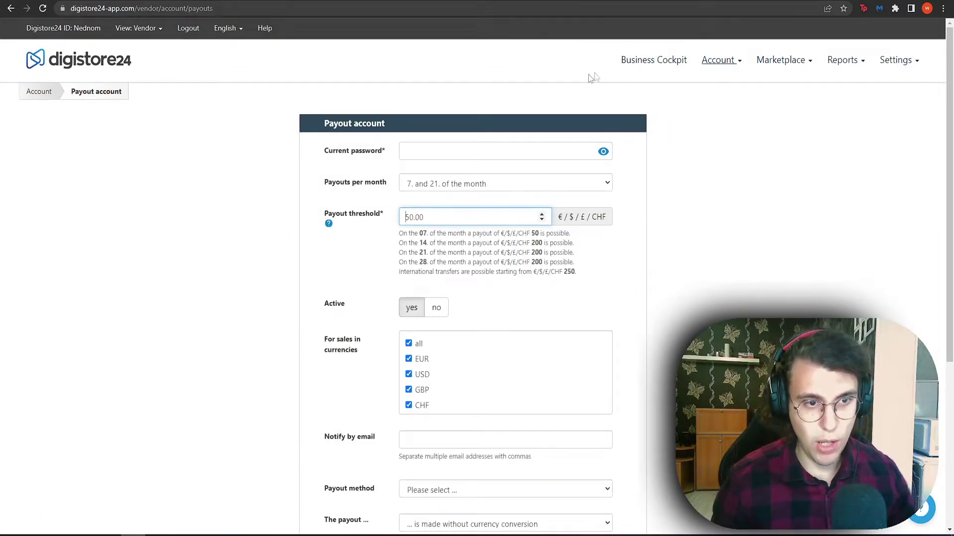
pyautogui.click(447, 149)
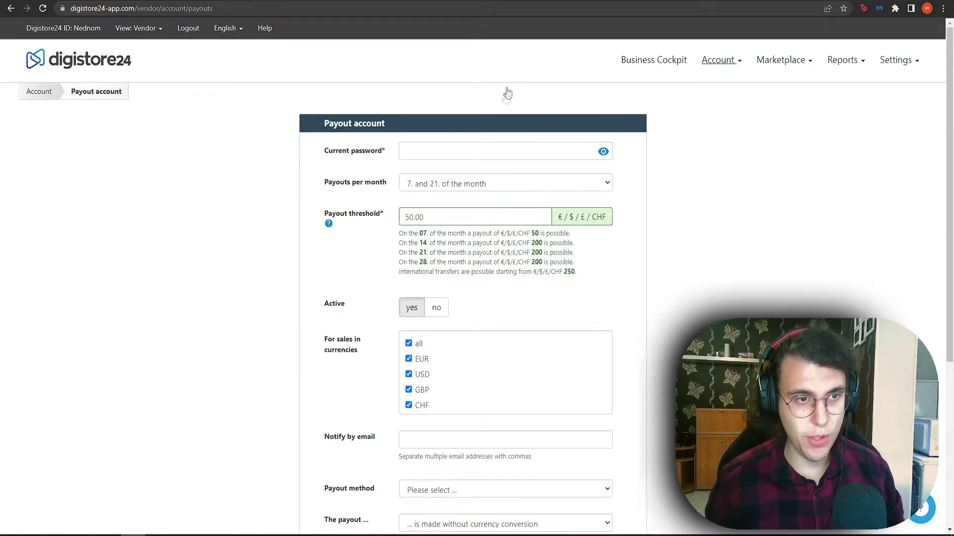
pyautogui.write('••••••••••')
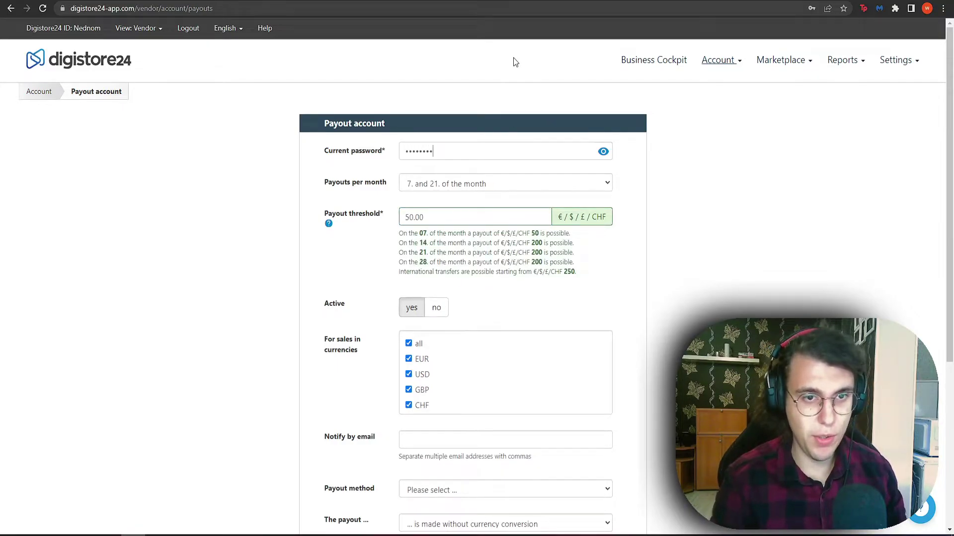
pyautogui.press('Tab')
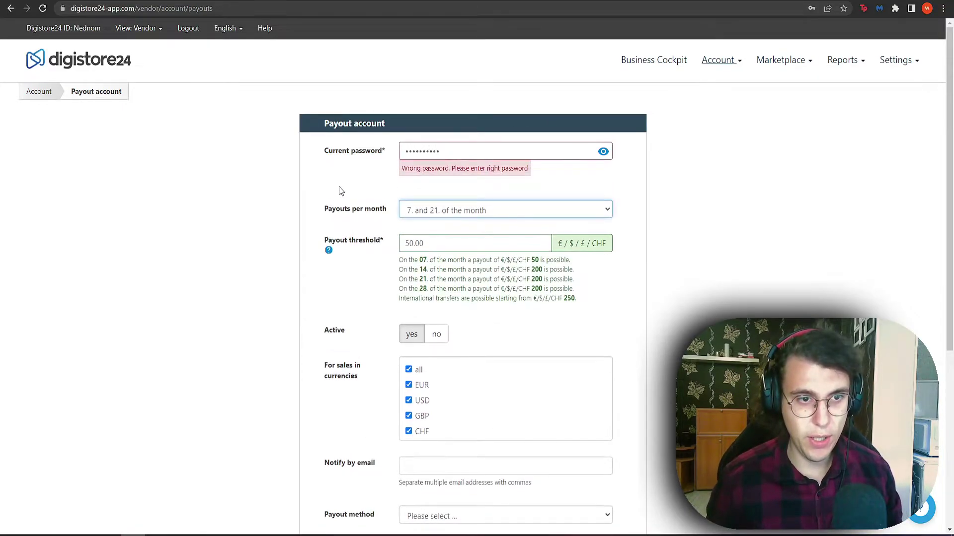
pyautogui.doubleClick(464, 152)
pyautogui.write('••••••••••')
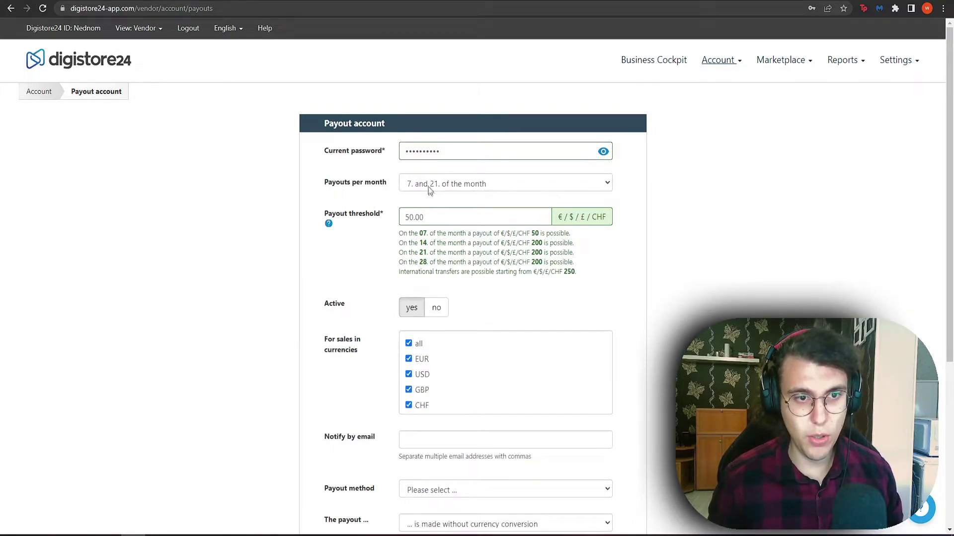
# Schedule payouts on the 7th, 14th, 21st and 28th and set the payout threshold to 50
pyautogui.click(457, 187)
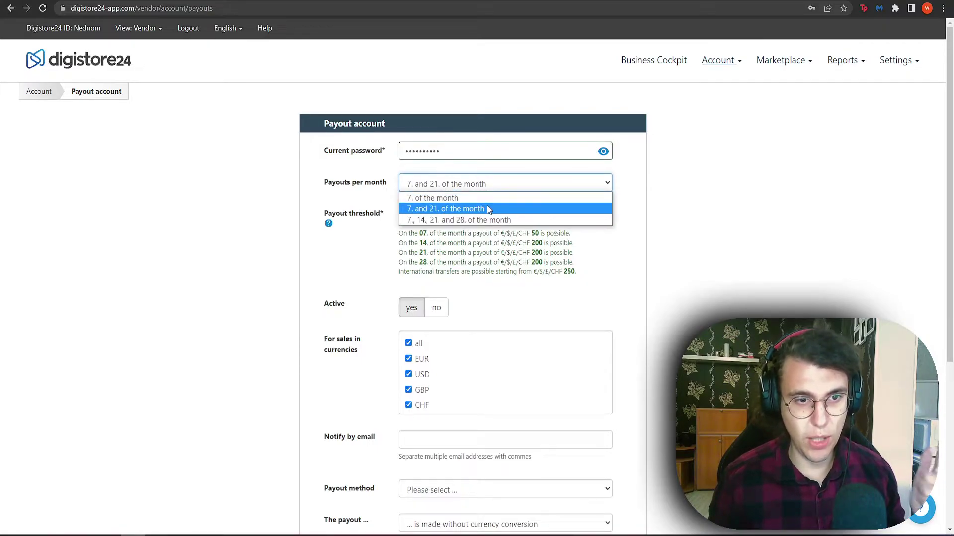
pyautogui.click(466, 222)
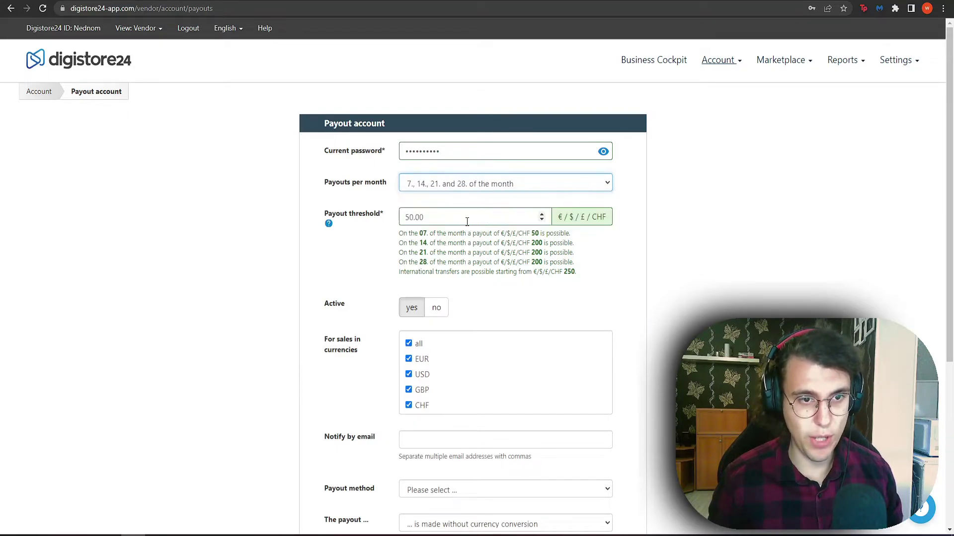
pyautogui.click(415, 221)
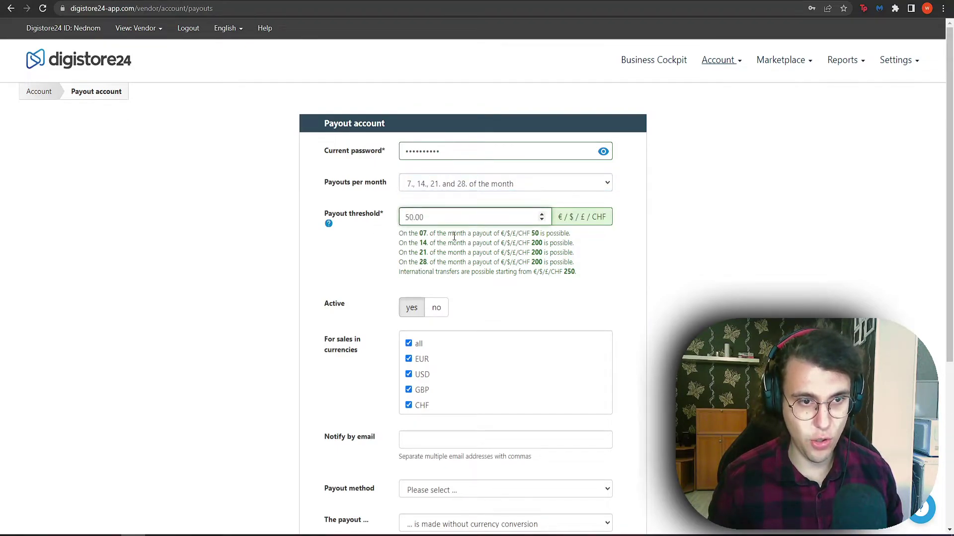
pyautogui.moveTo(430, 218); pyautogui.dragTo(400, 224)
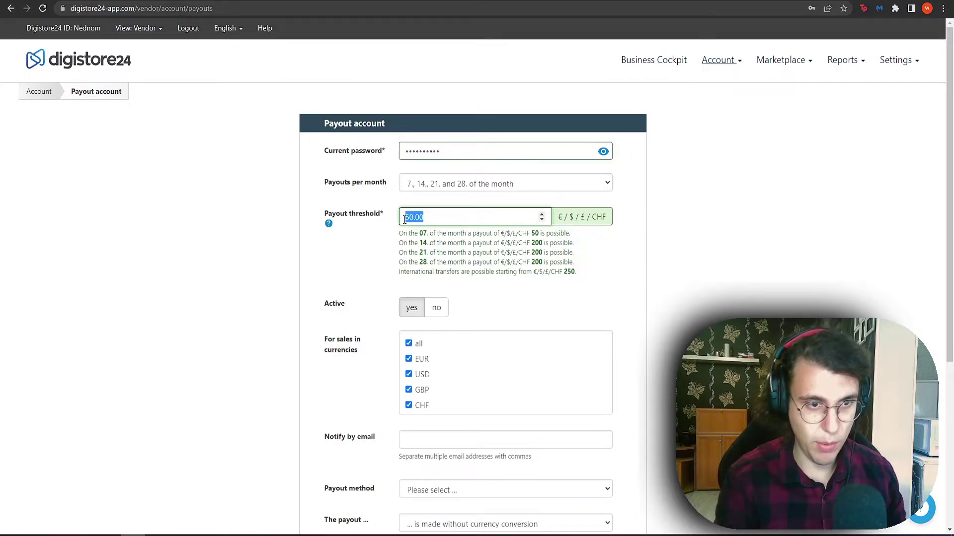
pyautogui.write('50')
pyautogui.click(422, 233)
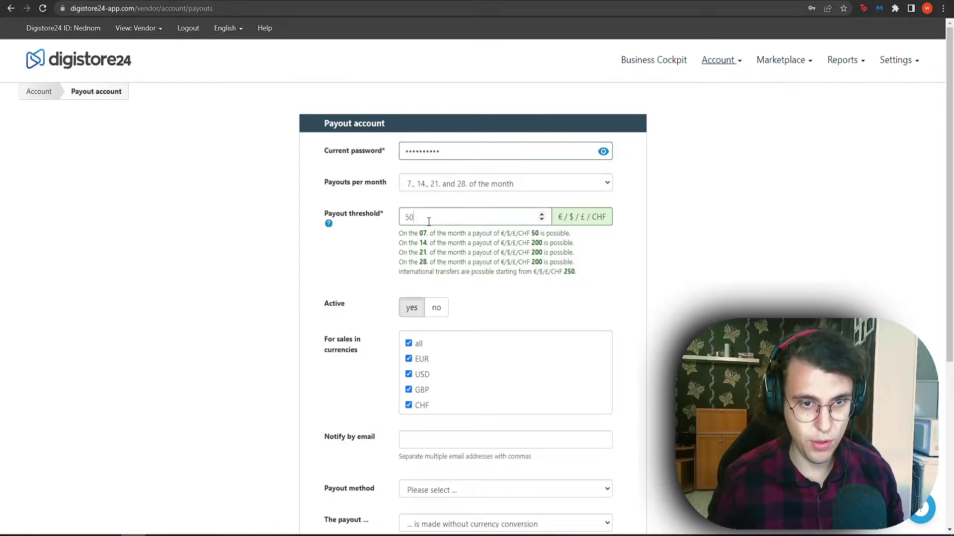
pyautogui.click(429, 222)
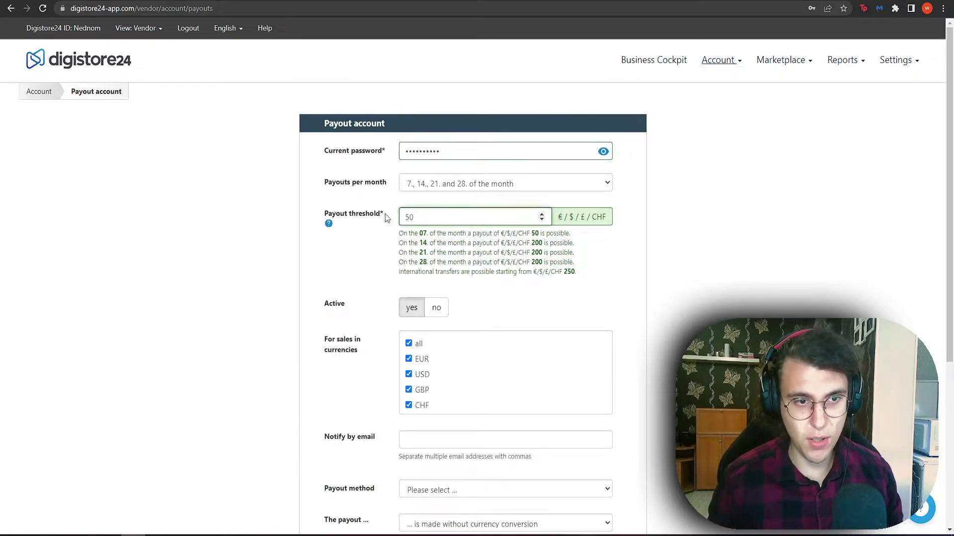
pyautogui.moveTo(594, 217)
pyautogui.mouseDown()
pyautogui.moveTo(605, 217)
pyautogui.moveTo(581, 217)
pyautogui.moveTo(604, 217)
pyautogui.mouseUp()
pyautogui.click(599, 216)
pyautogui.click(599, 216)
pyautogui.doubleClick(598, 216)
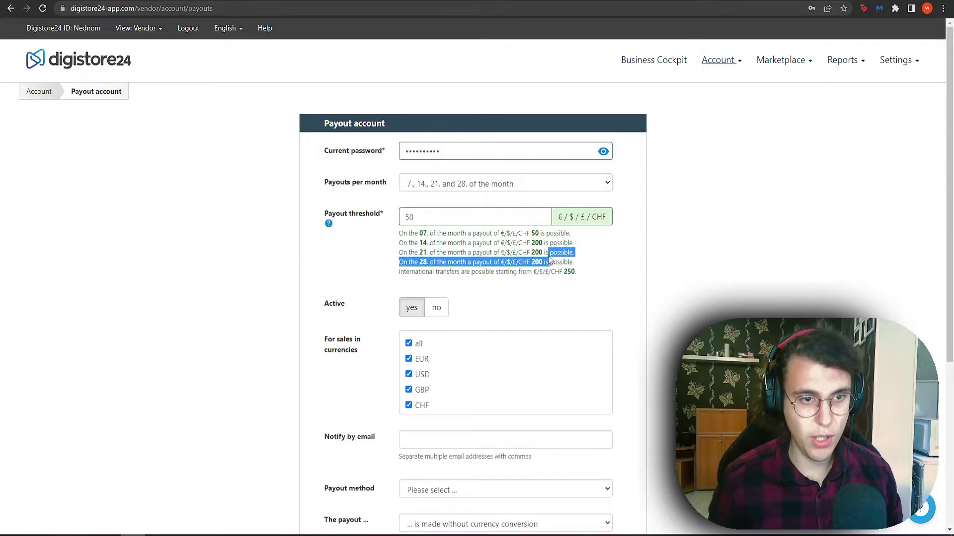
pyautogui.click(407, 215)
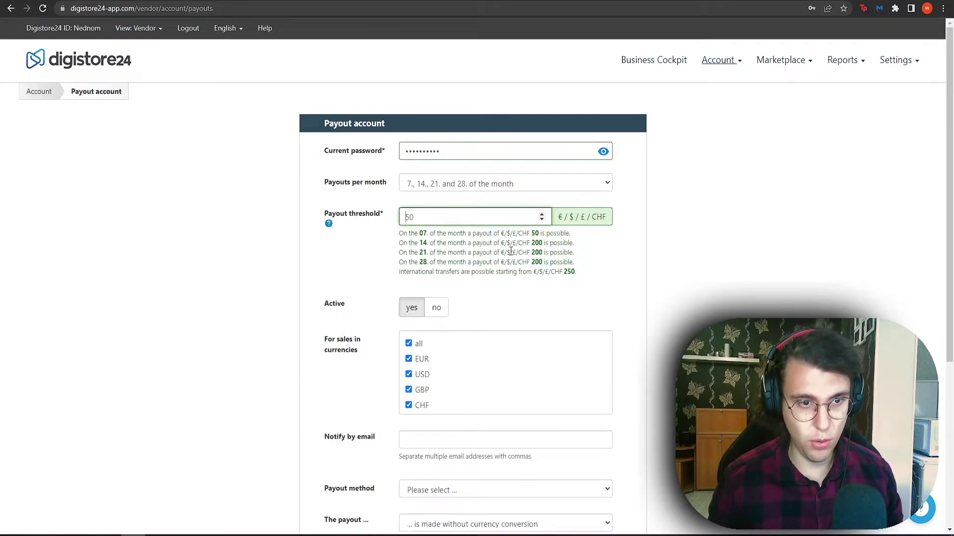
pyautogui.click(406, 241)
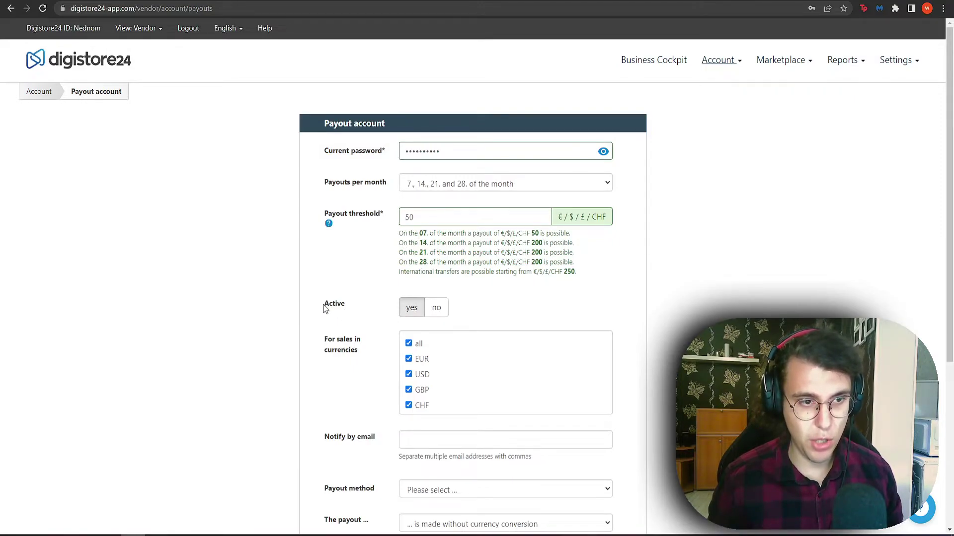
# Restrict the payout to USD sales only by unchecking 'all' and checking USD
pyautogui.scroll(-1, 466, 326)
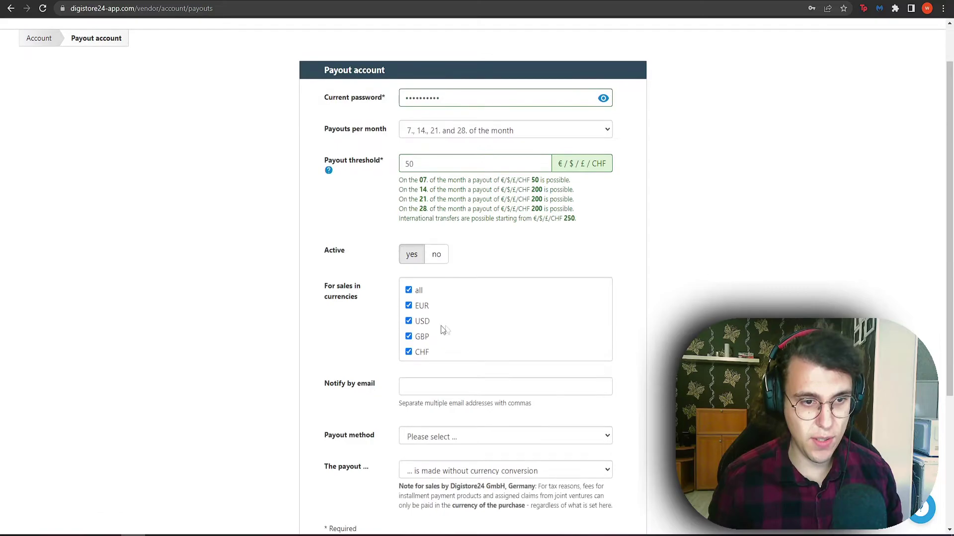
pyautogui.click(408, 291)
pyautogui.click(408, 321)
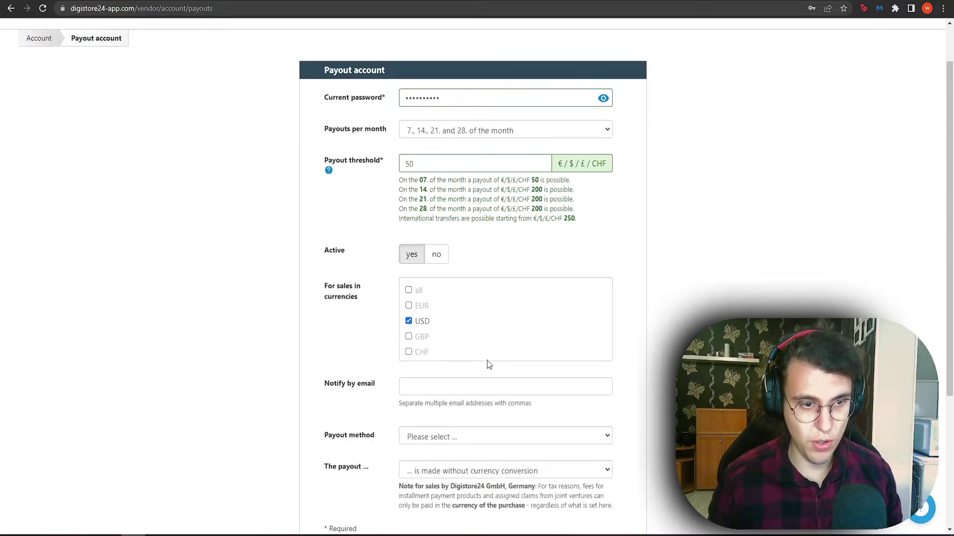
pyautogui.scroll(-2, 431, 367)
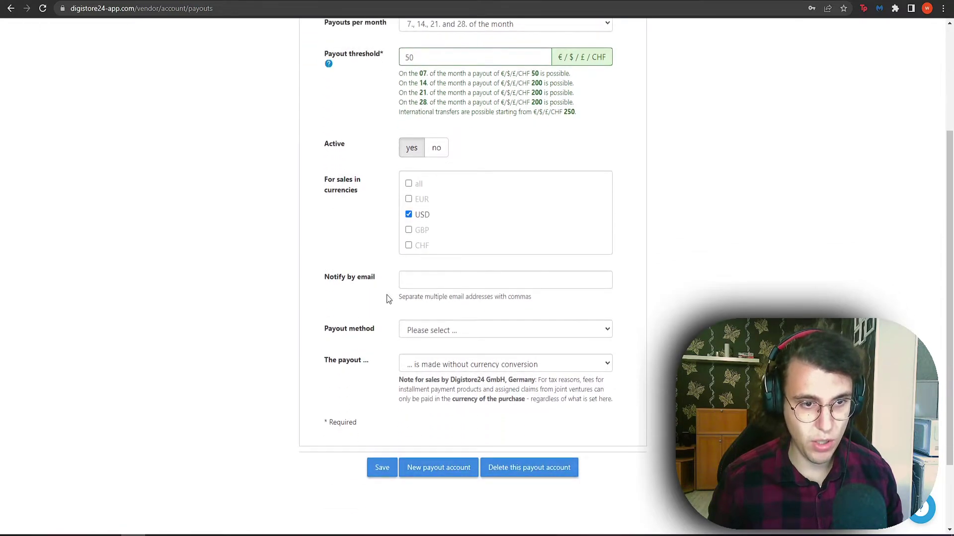
pyautogui.click(463, 280)
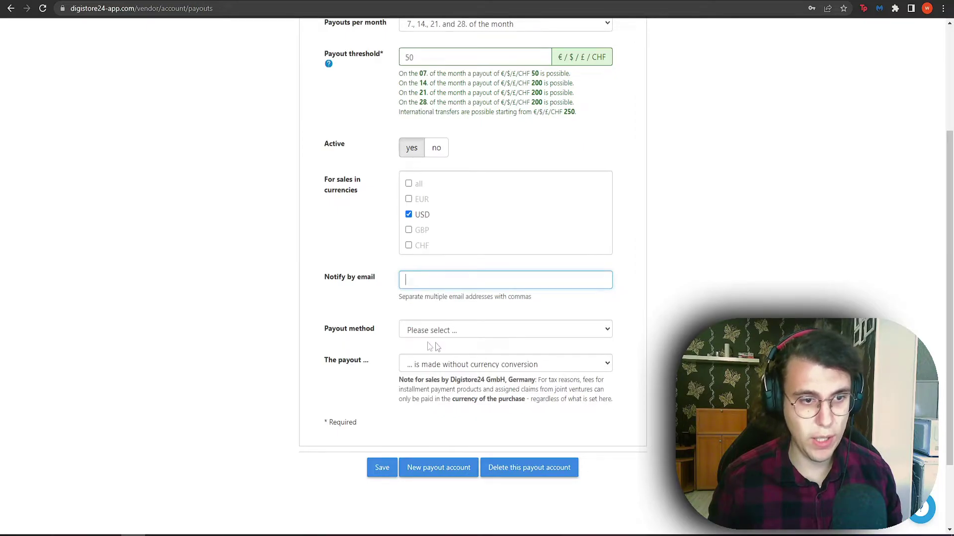
# Choose PayPal as the payout method and bring up the PayPal email setup window
pyautogui.click(601, 336)
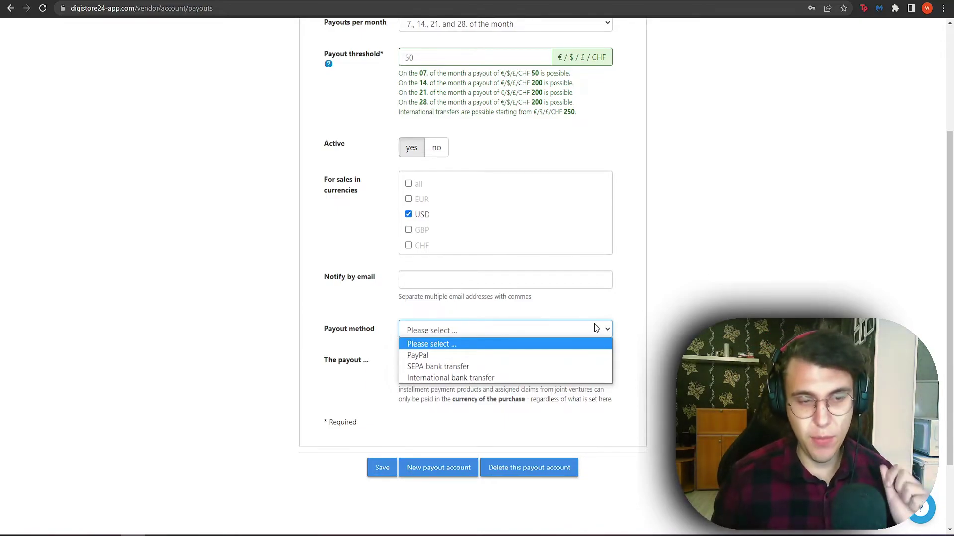
pyautogui.click(538, 353)
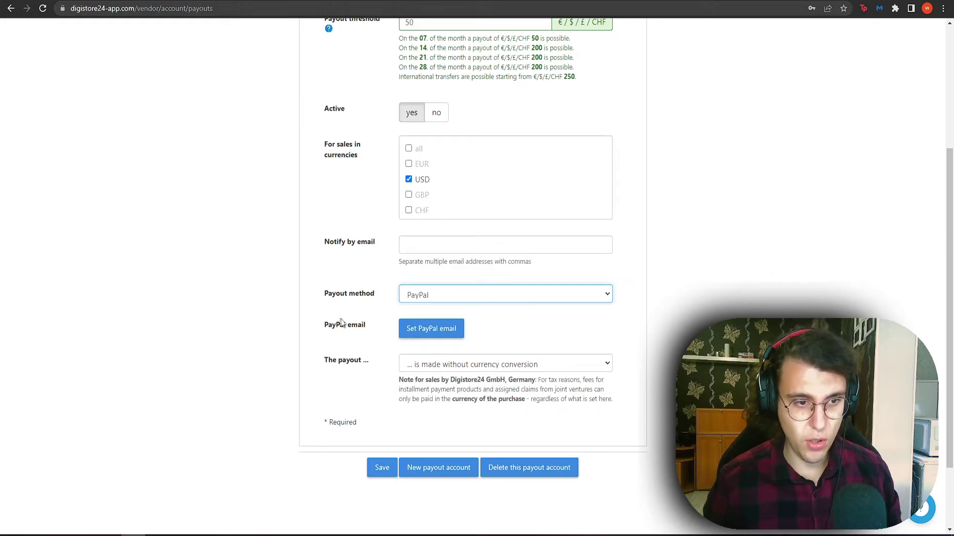
pyautogui.click(429, 333)
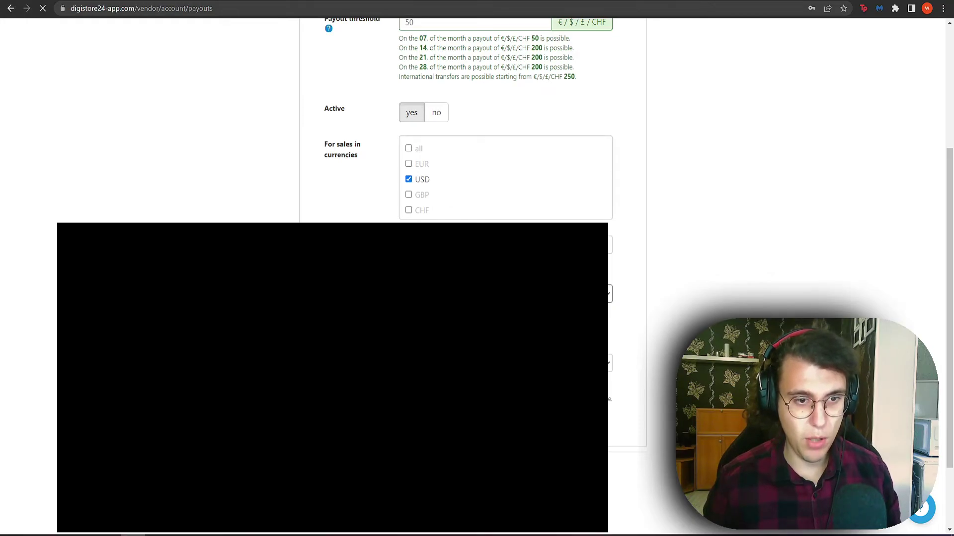
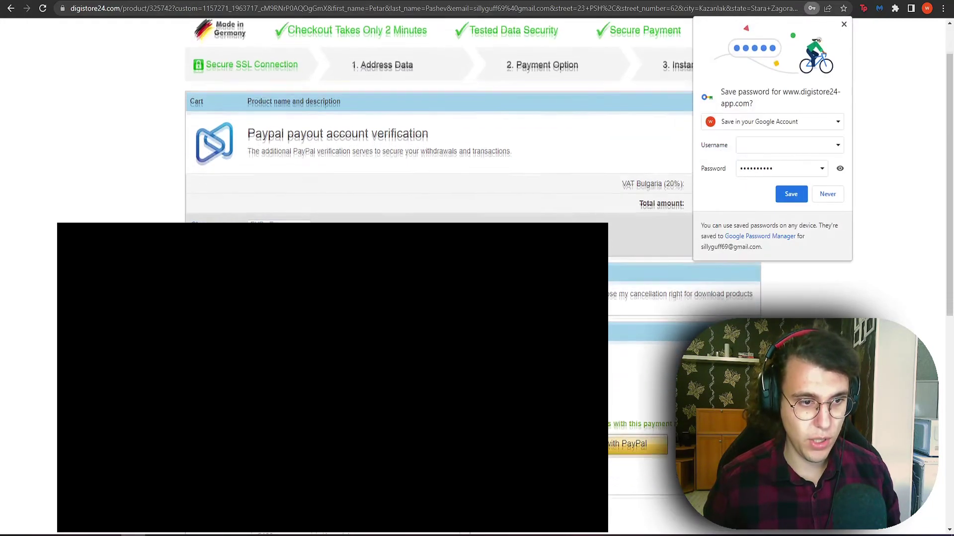
# Order as a private person, tick the cancellation-waiver confirmation, and pay with PayPal
pyautogui.scroll(-3, 437, 124)
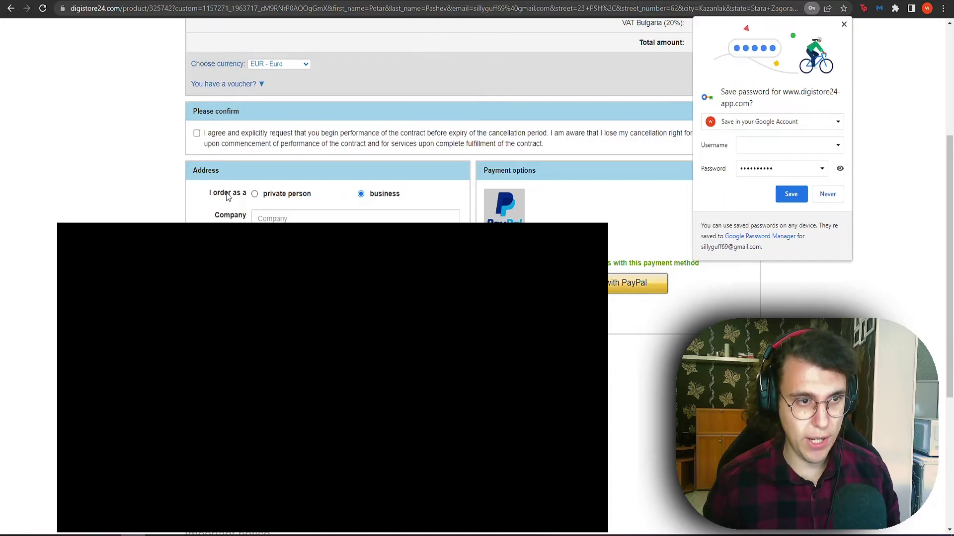
pyautogui.click(255, 194)
pyautogui.click(196, 133)
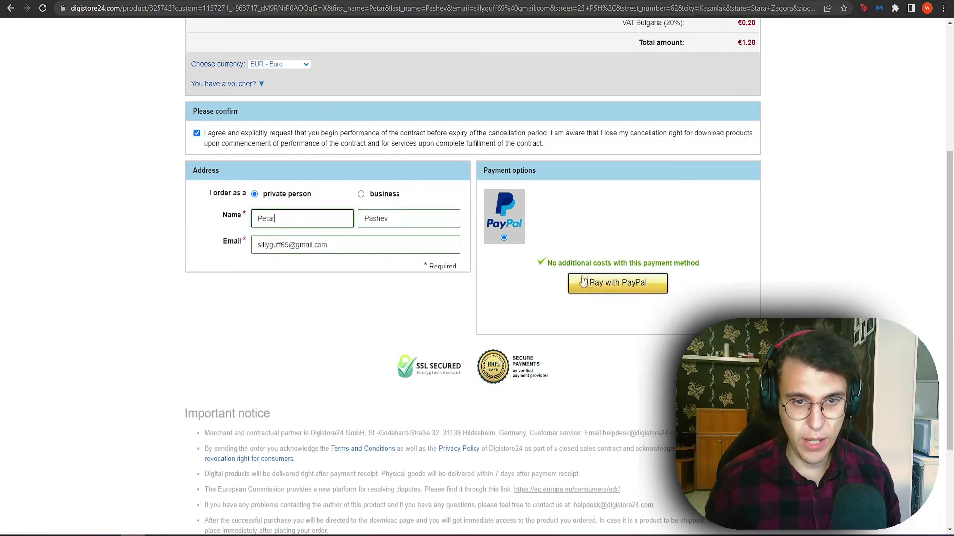
pyautogui.moveTo(544, 264); pyautogui.dragTo(676, 277)
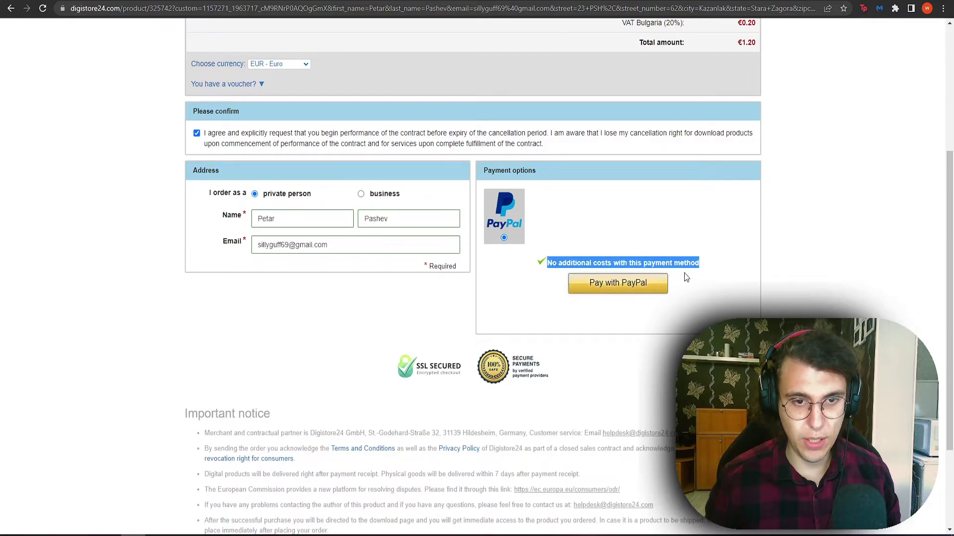
pyautogui.click(684, 279)
pyautogui.click(646, 297)
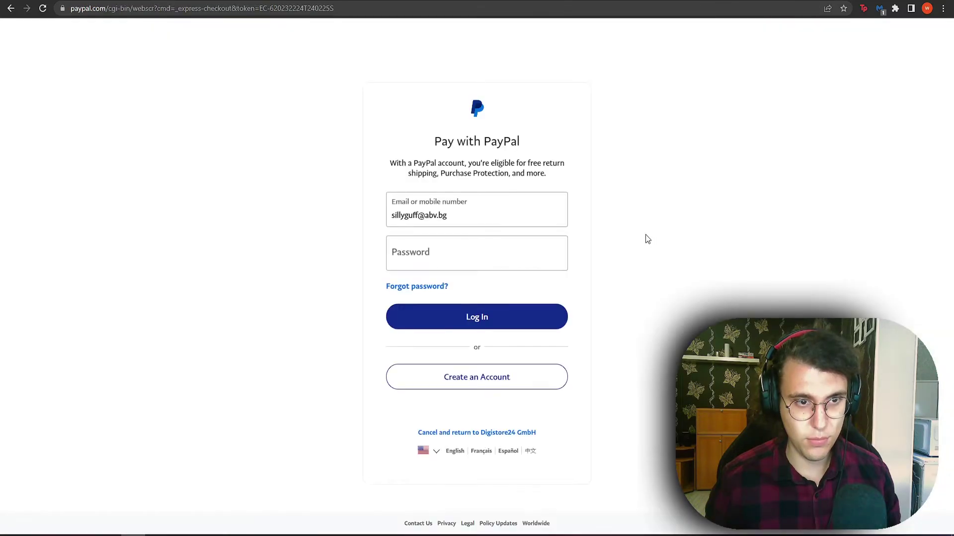
# Enter the PayPal account password and log in to reach the 1,20 EUR Visa payment page
pyautogui.click(503, 252)
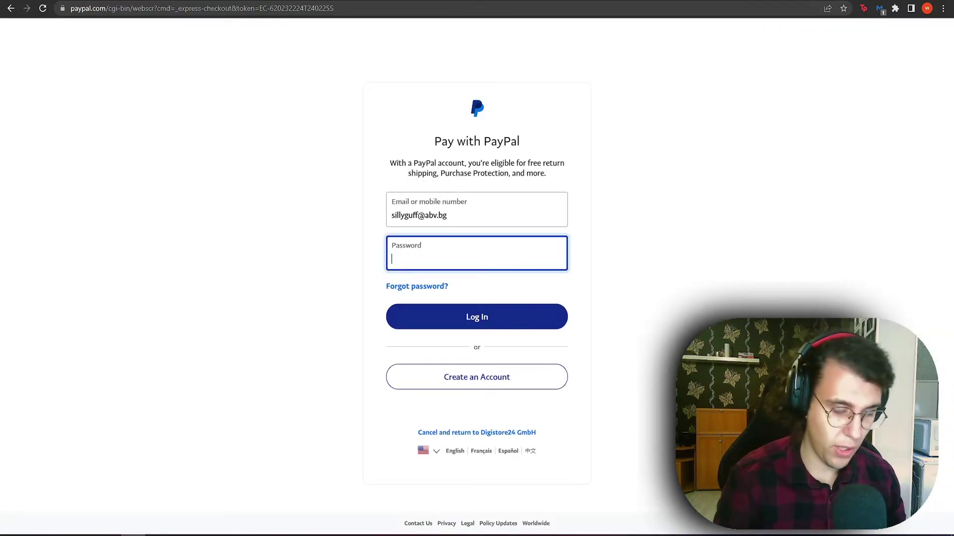
pyautogui.write('a')
pyautogui.press('BackSpace')
pyautogui.write('••••••••••')
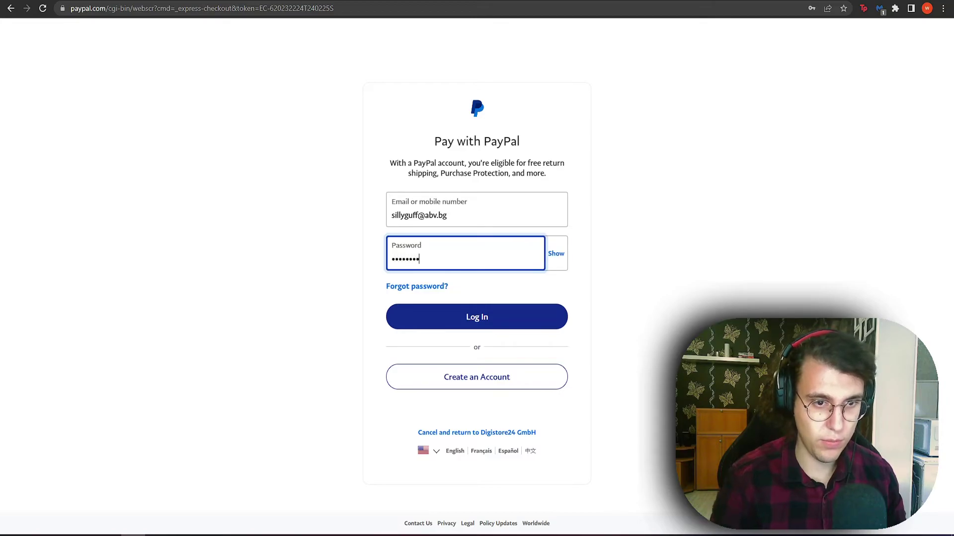
pyautogui.click(475, 318)
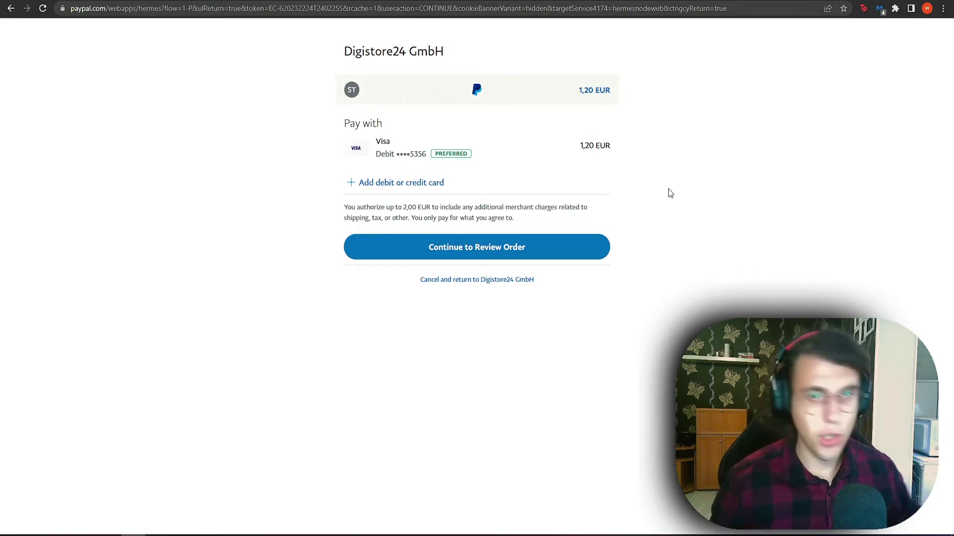
pyautogui.moveTo(568, 146); pyautogui.dragTo(599, 145)
pyautogui.click(613, 146)
pyautogui.doubleClick(602, 146)
pyautogui.click(586, 147)
pyautogui.click(597, 144)
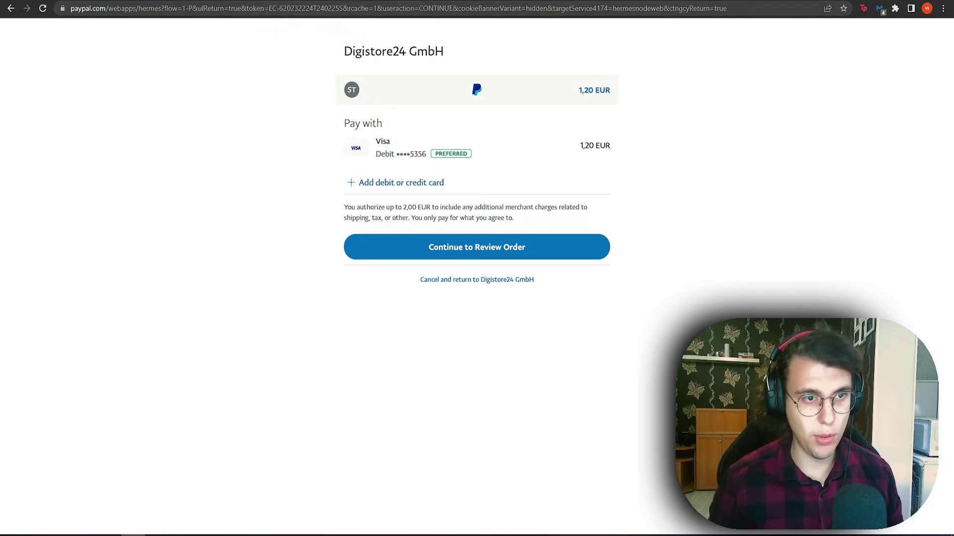
# Glance at the Digistore24 confirmation email in Gmail, then return to the Digistore24 home page
pyautogui.hotkey('ctrl', 'Tab')
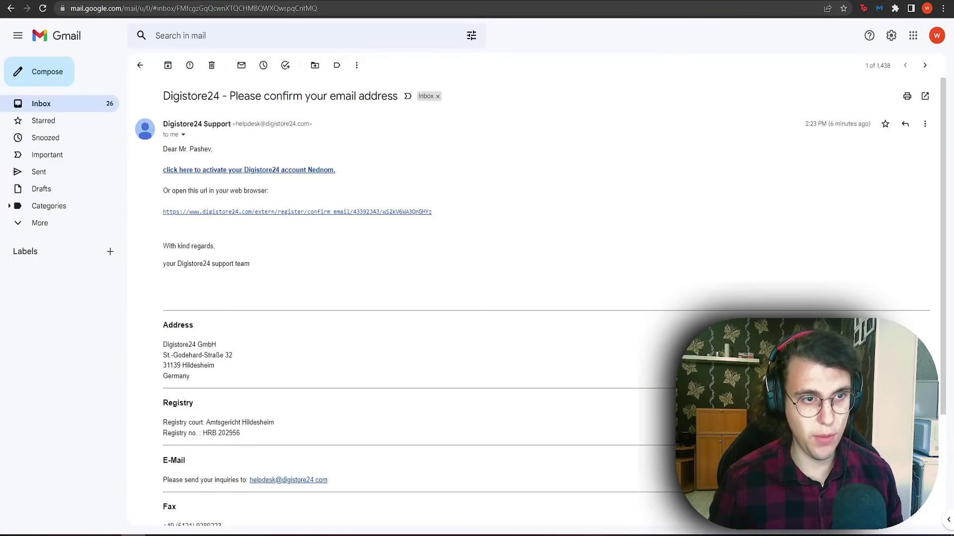
pyautogui.hotkey('ctrl', 'shift', 'Tab')
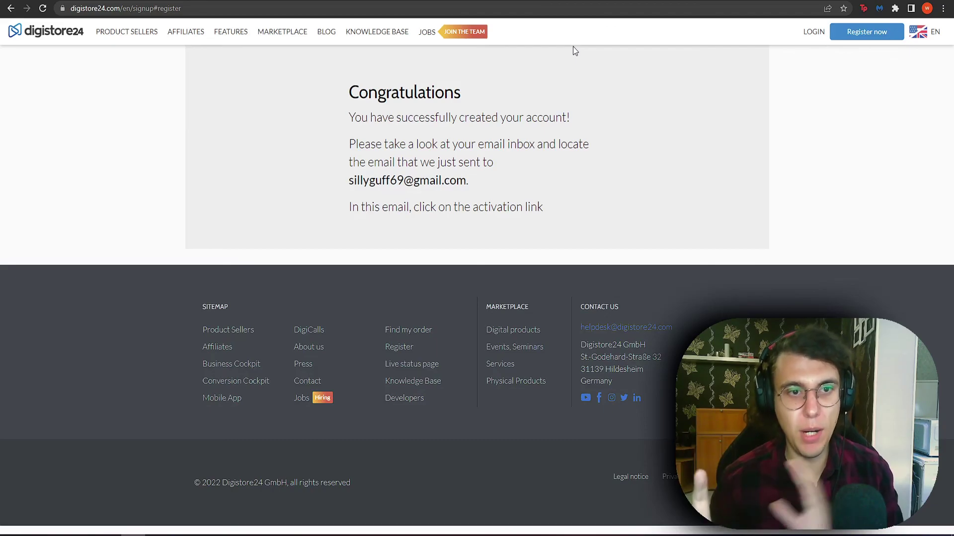
pyautogui.click(45, 36)
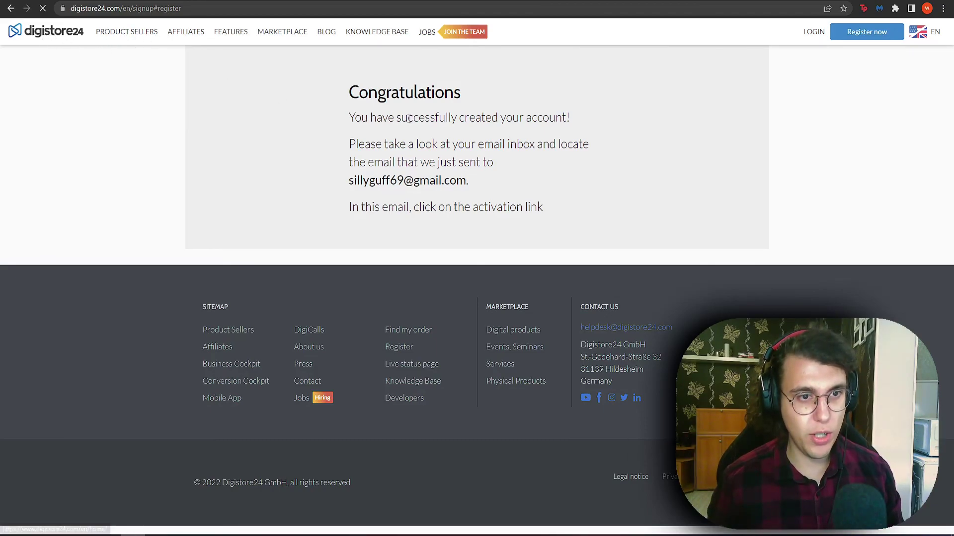